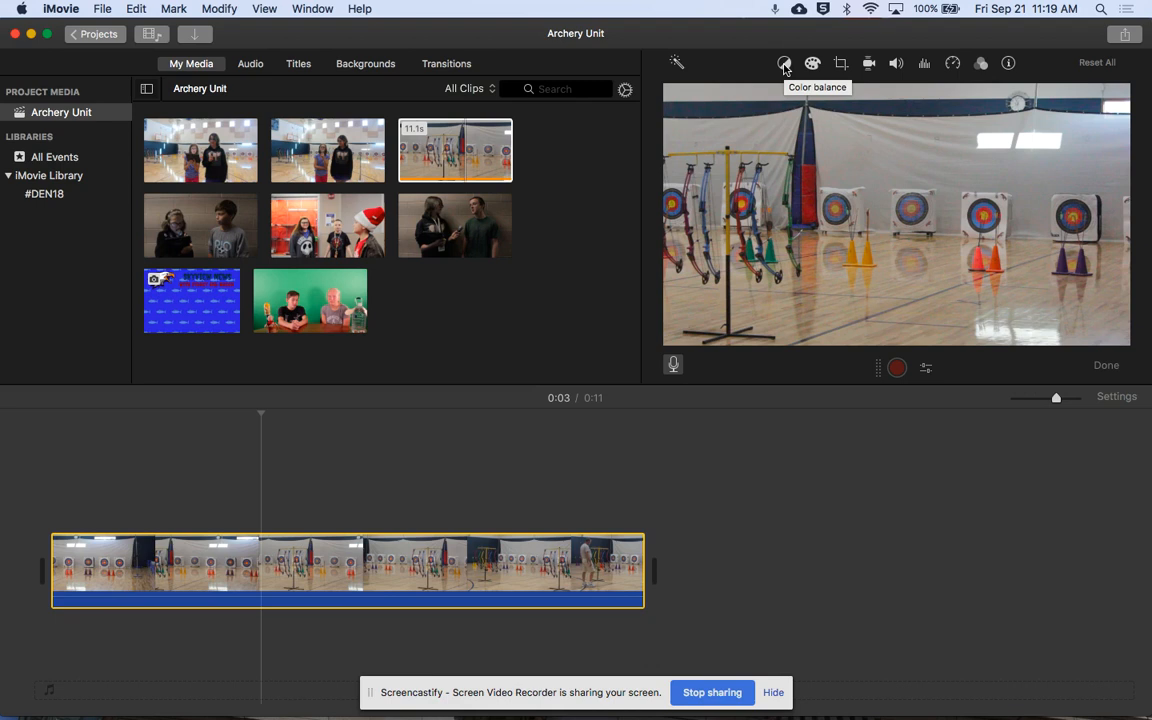
# - Try the automatic color balance on the archery clip and switch it off again
pyautogui.click(784, 64)
pyautogui.click(769, 95)
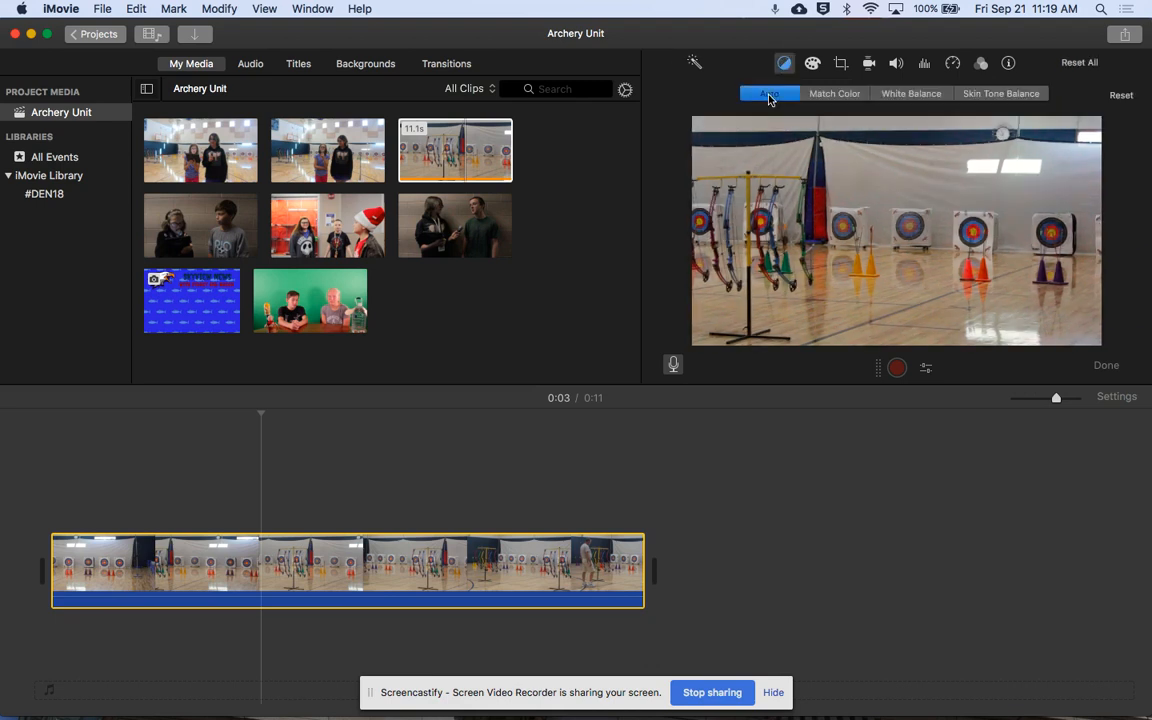
pyautogui.click(769, 95)
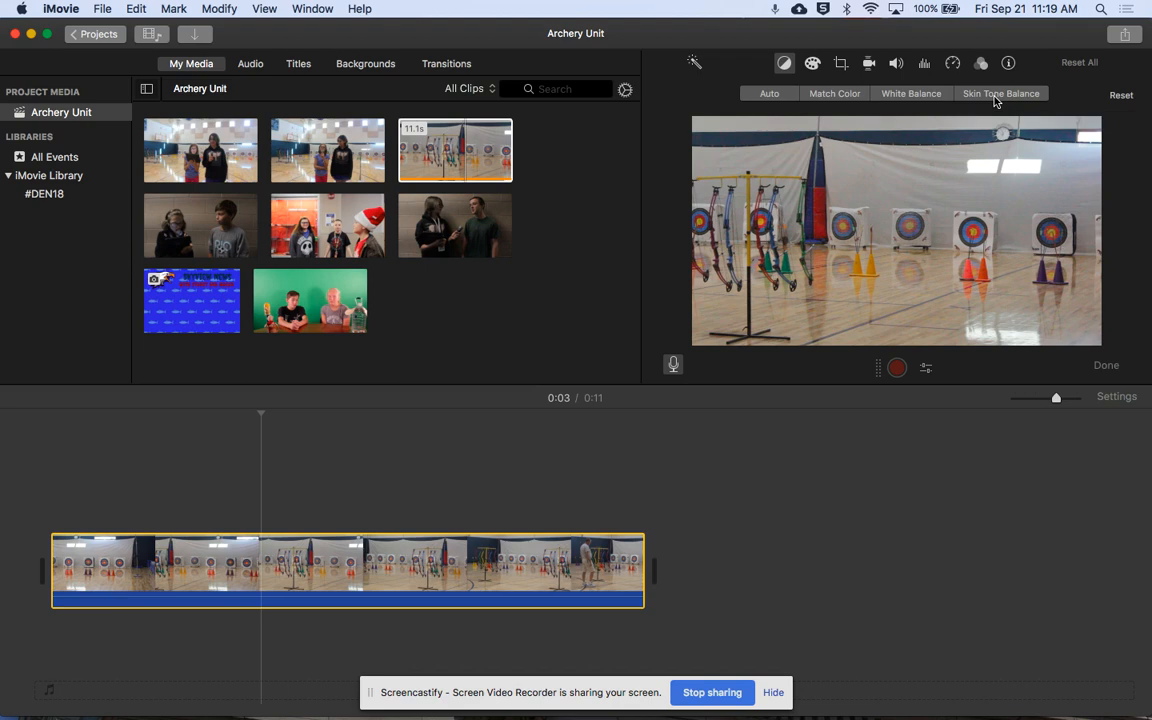
# - Try brighter highlights and cooler and warmer color temperatures on the archery clip, and reset the color correction
pyautogui.click(812, 64)
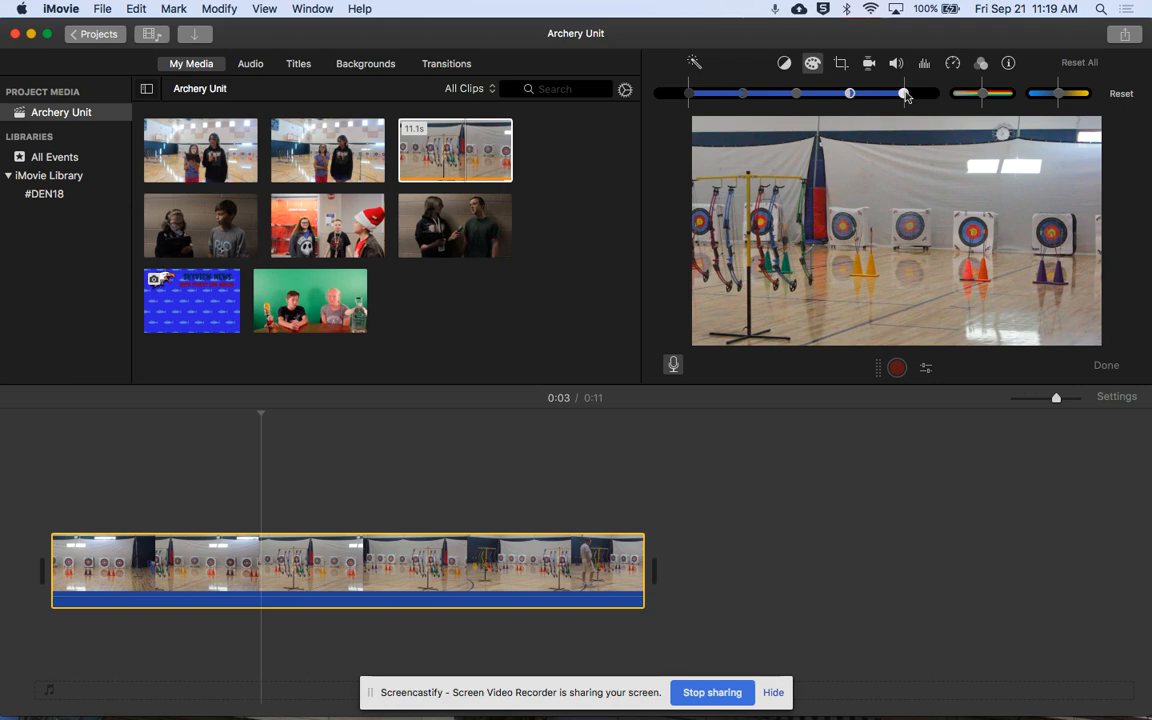
pyautogui.moveTo(904, 93); pyautogui.dragTo(984, 98)
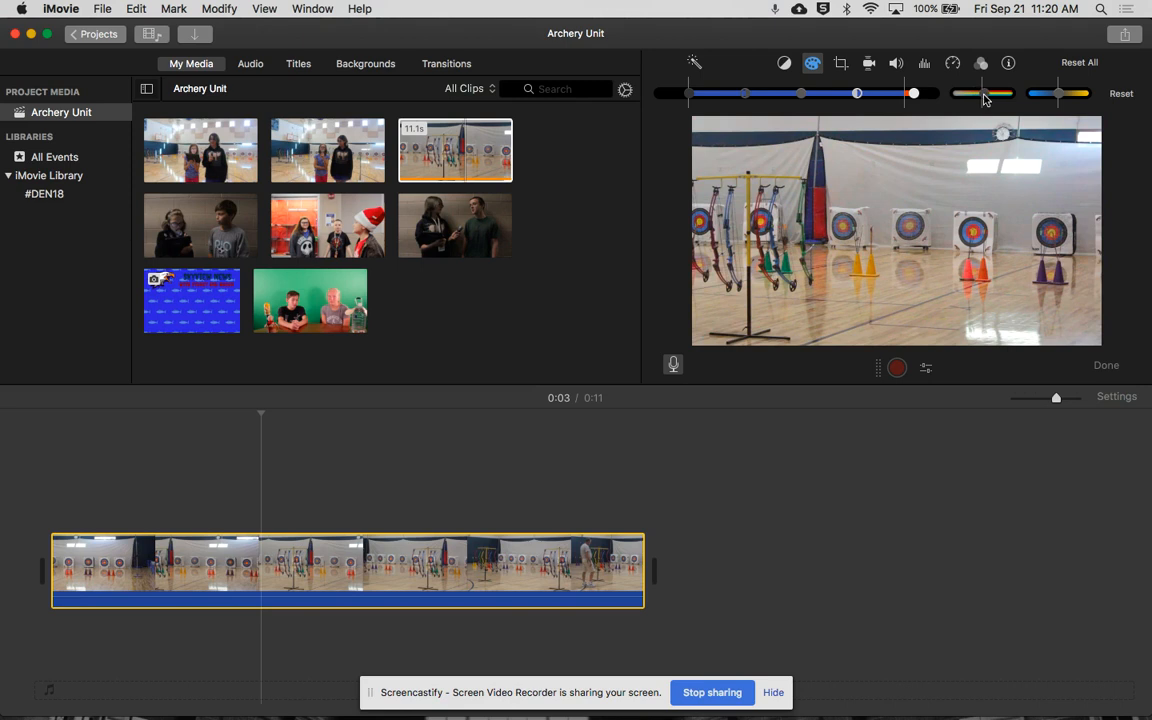
pyautogui.moveTo(1058, 95); pyautogui.dragTo(1036, 96)
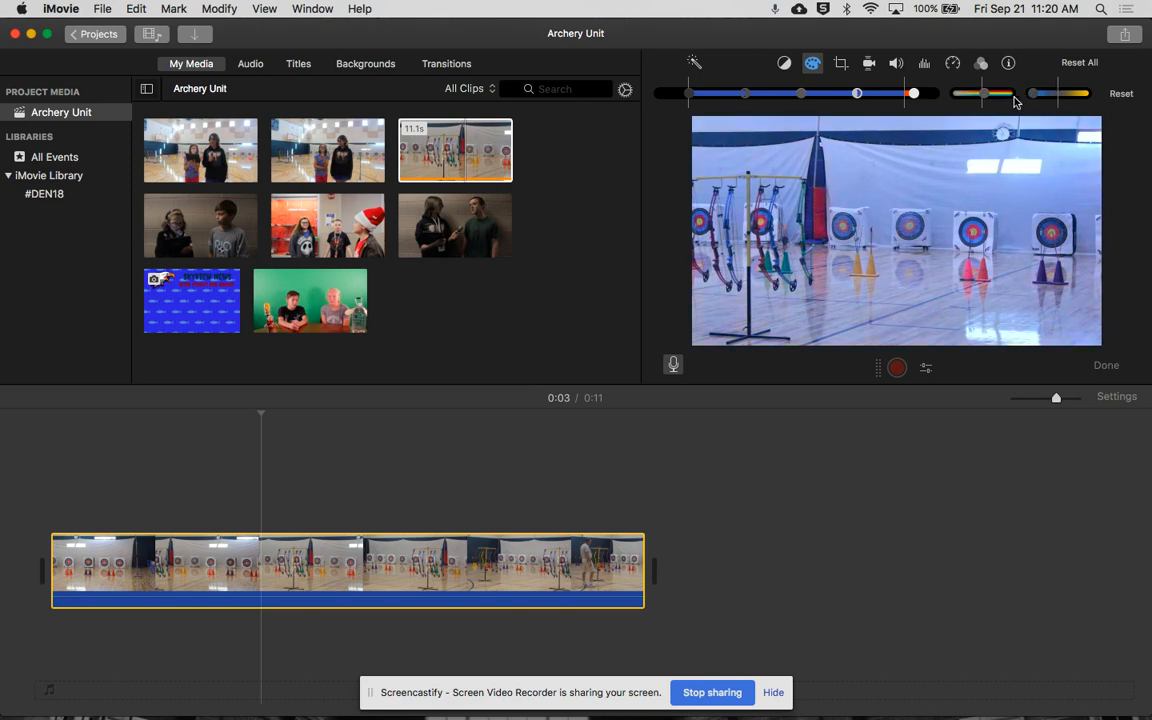
pyautogui.moveTo(1035, 95); pyautogui.dragTo(1096, 97)
pyautogui.click(1121, 94)
pyautogui.click(1121, 97)
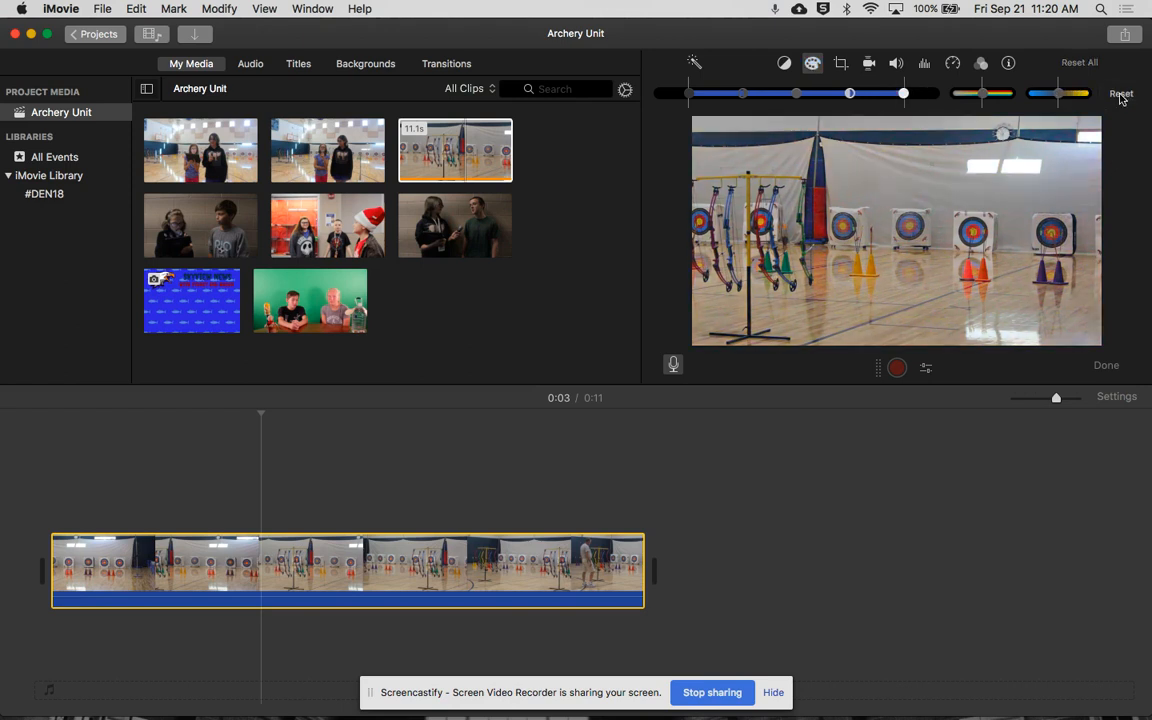
# - Try the Crop to Fill and Ken Burns styles on the archery clip, and reset its cropping
pyautogui.click(841, 66)
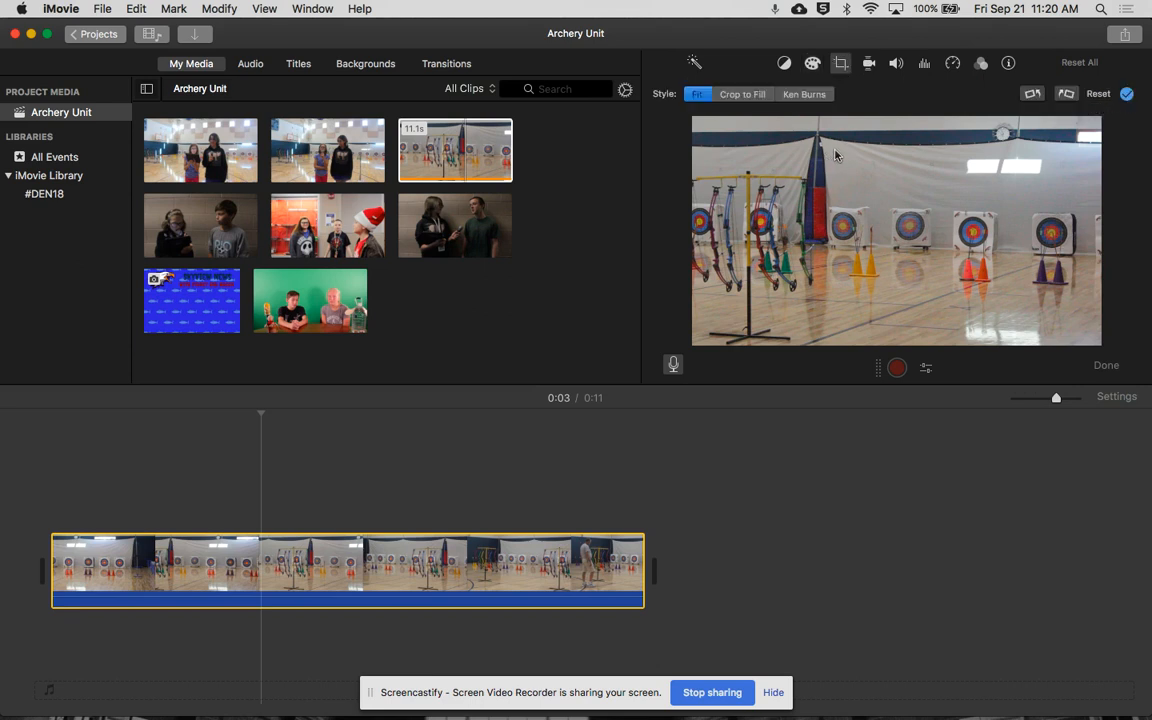
pyautogui.click(744, 94)
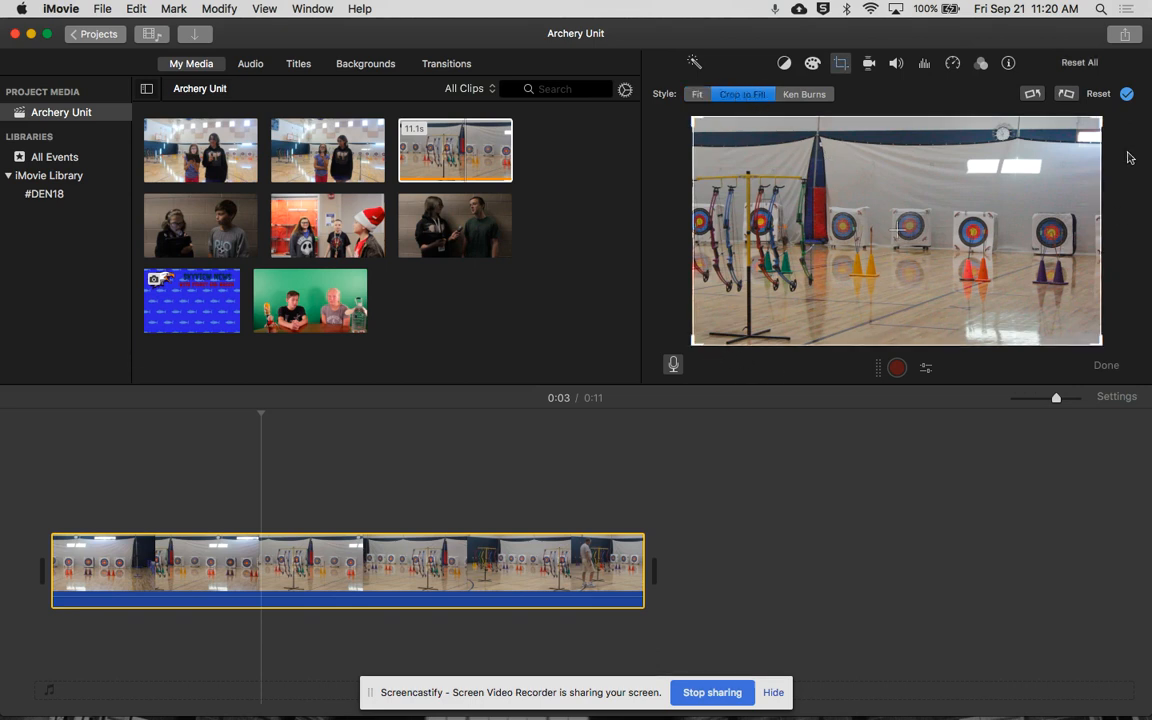
pyautogui.moveTo(1101, 122); pyautogui.dragTo(1018, 183)
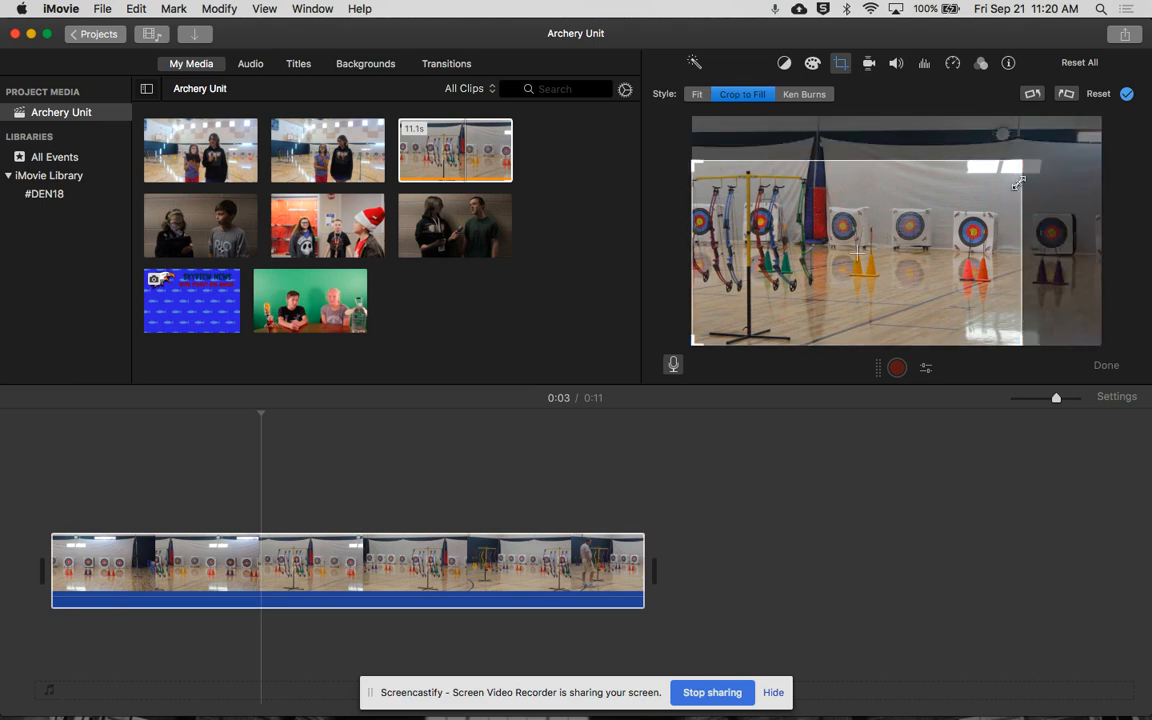
pyautogui.click(806, 94)
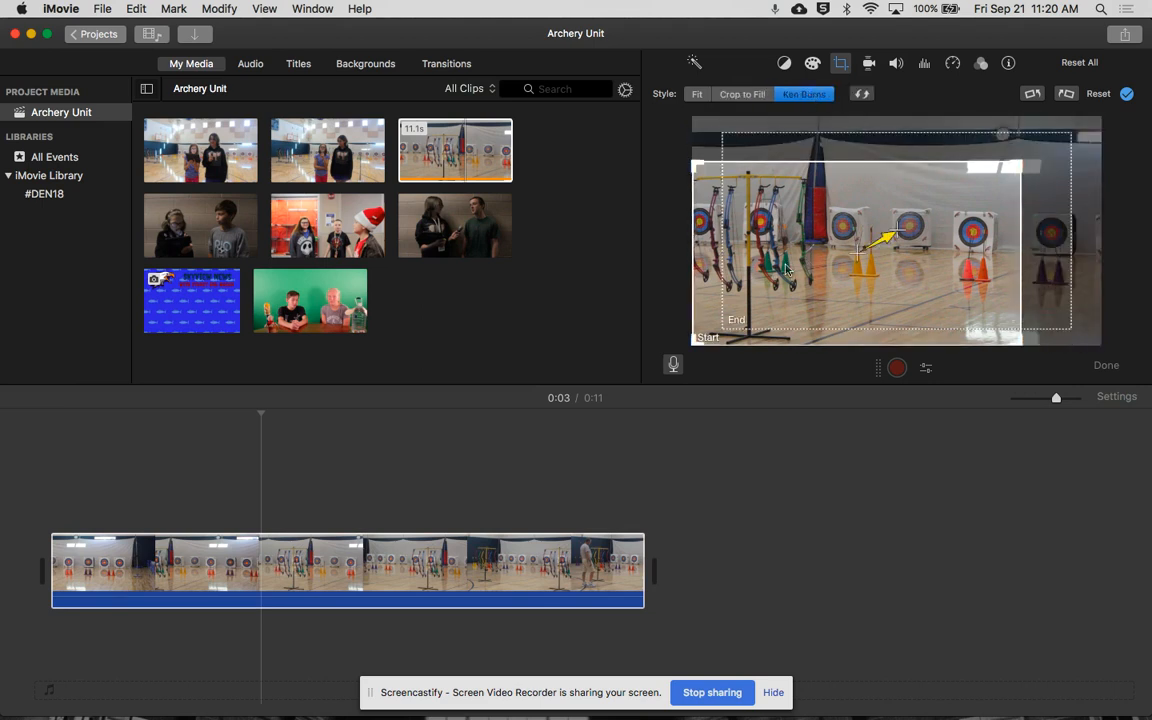
pyautogui.click(818, 210)
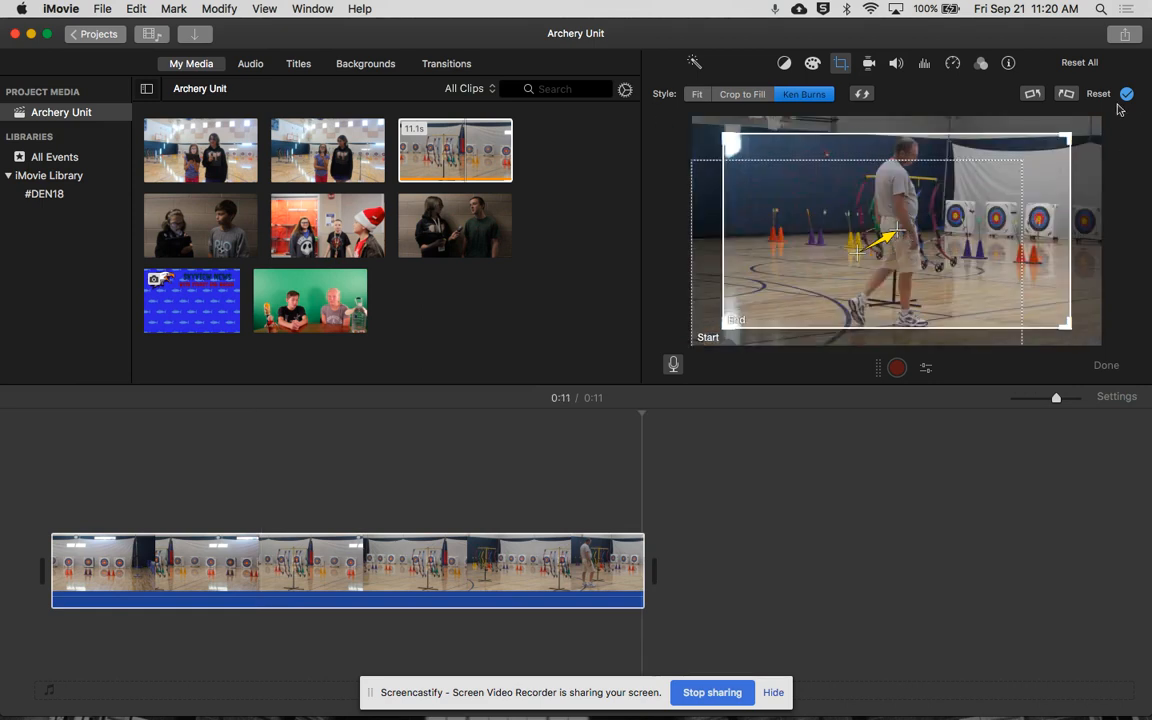
pyautogui.click(1099, 95)
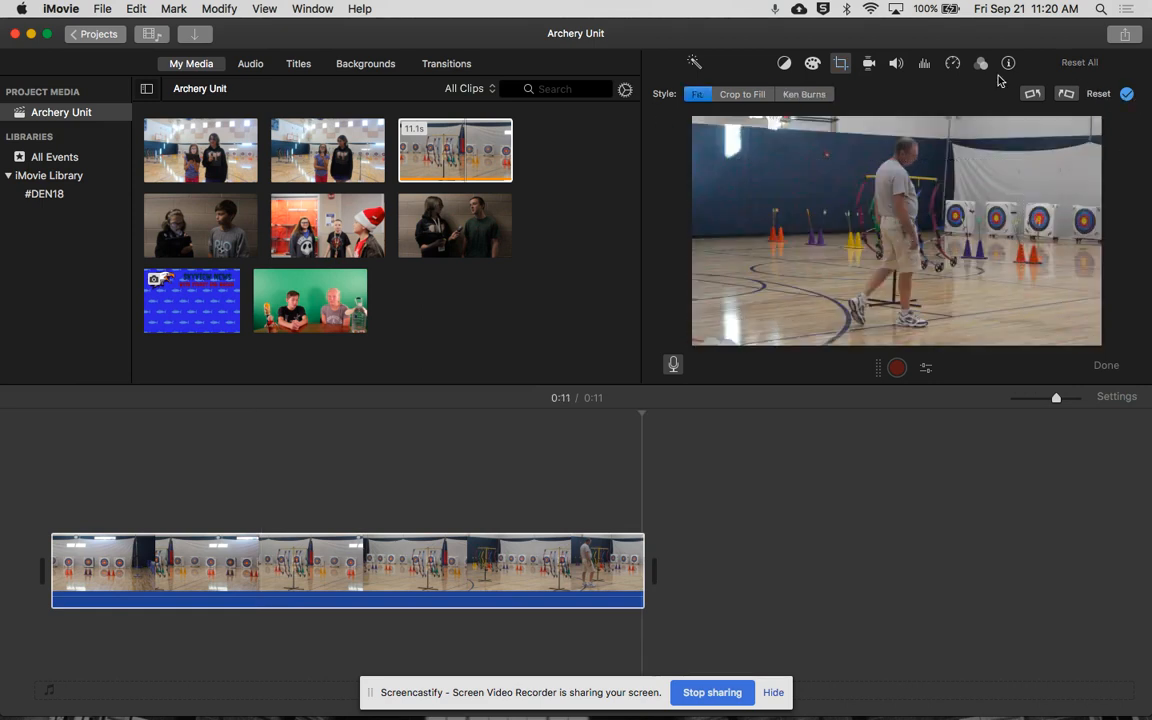
# - View the clip's stabilization settings, and try lowering the volume of other clips before disabling that option again
pyautogui.click(869, 64)
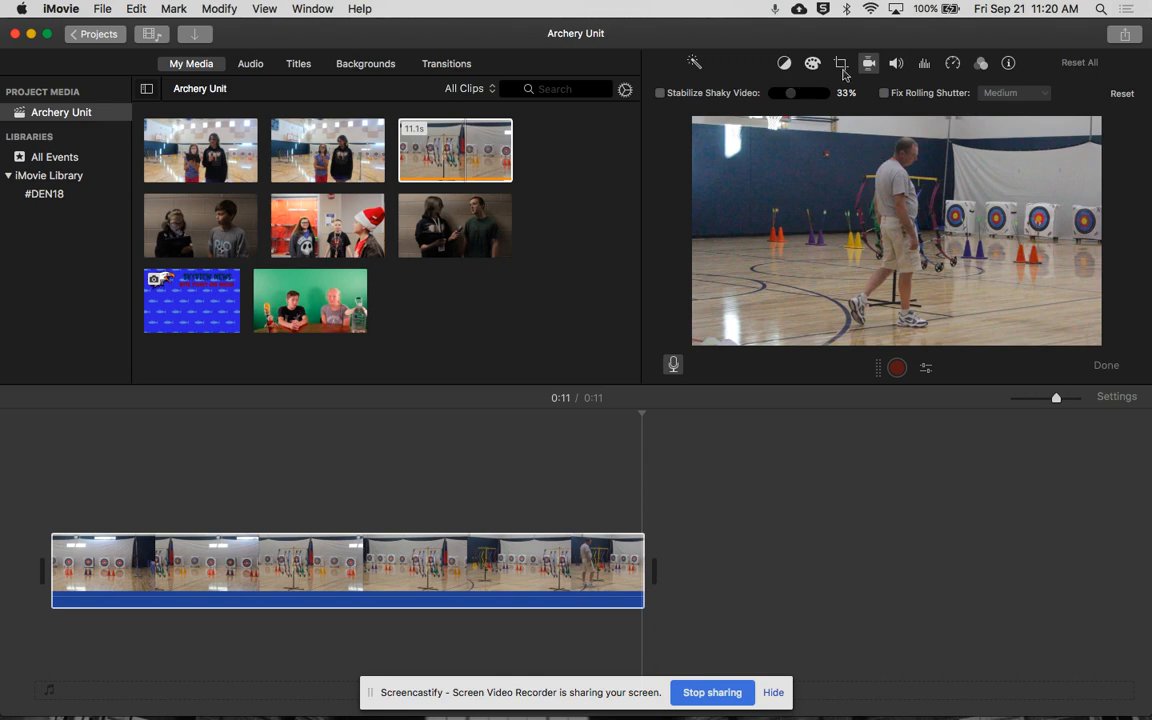
pyautogui.click(895, 65)
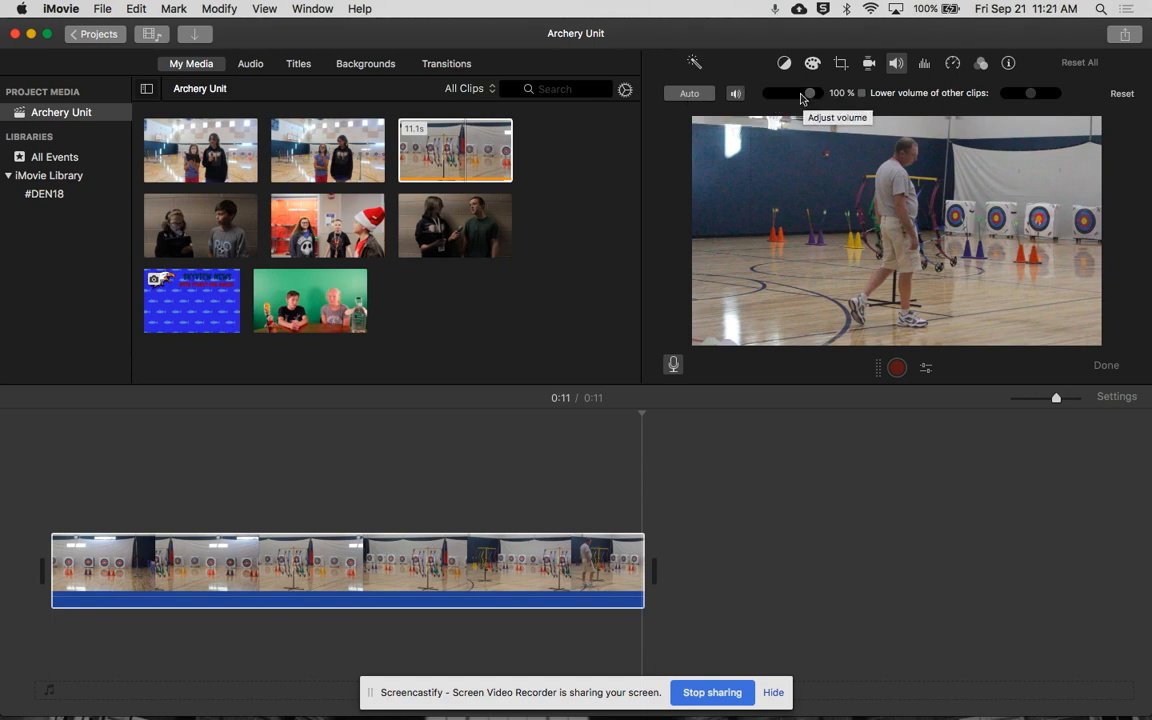
pyautogui.click(861, 93)
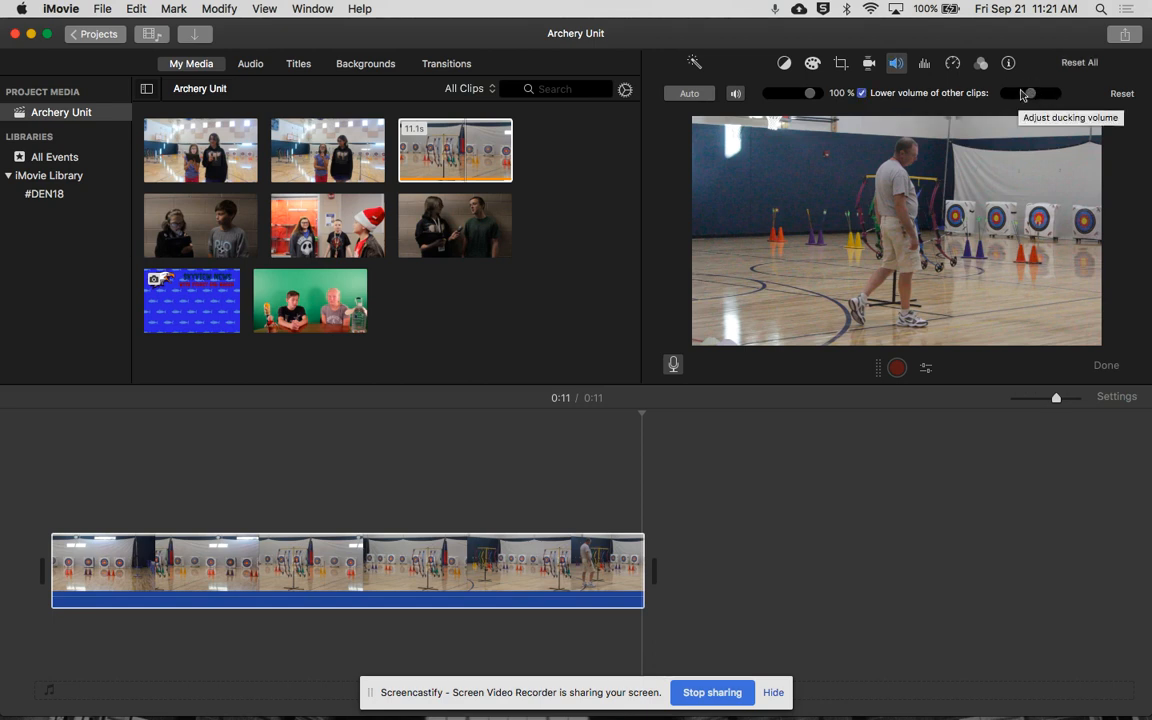
pyautogui.click(861, 93)
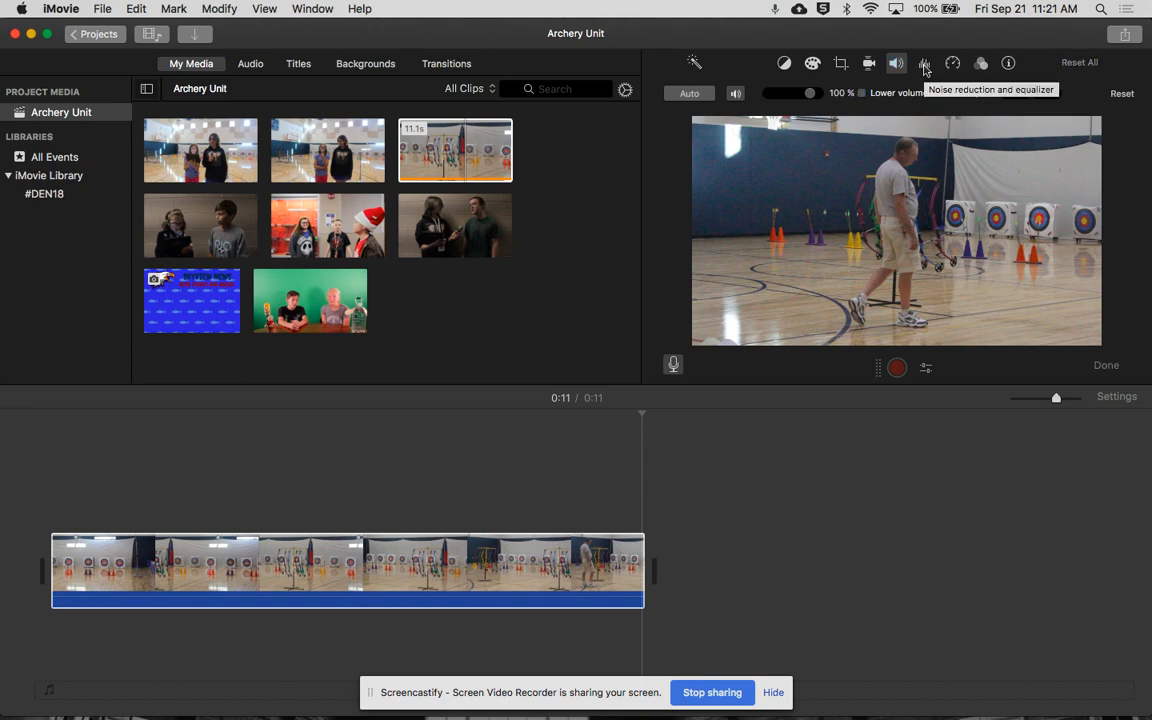
# - Examine the clip's background noise reduction setting and the available equalizer presets
pyautogui.click(926, 66)
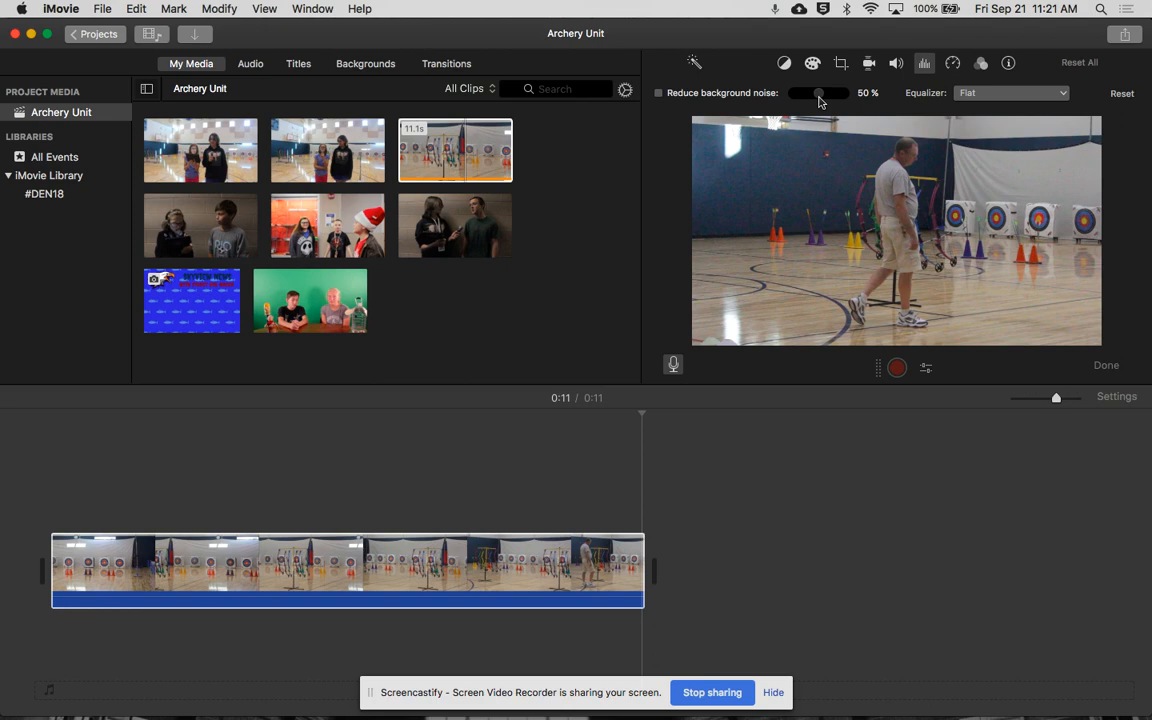
pyautogui.click(1016, 97)
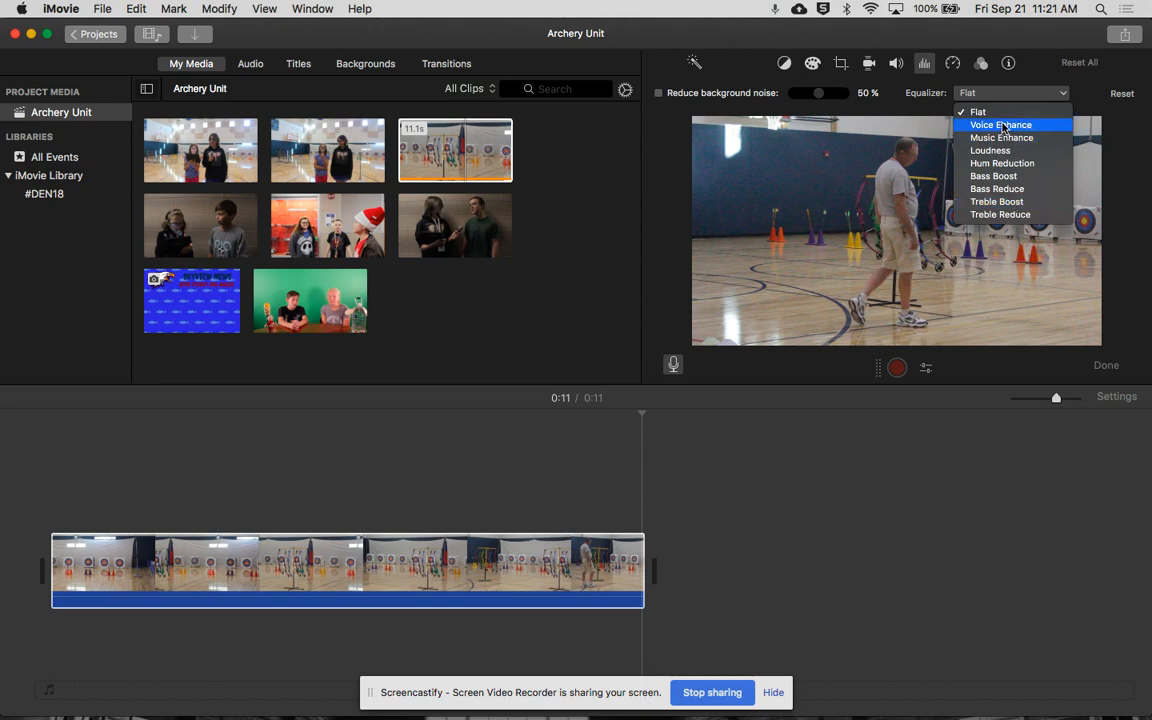
pyautogui.click(954, 72)
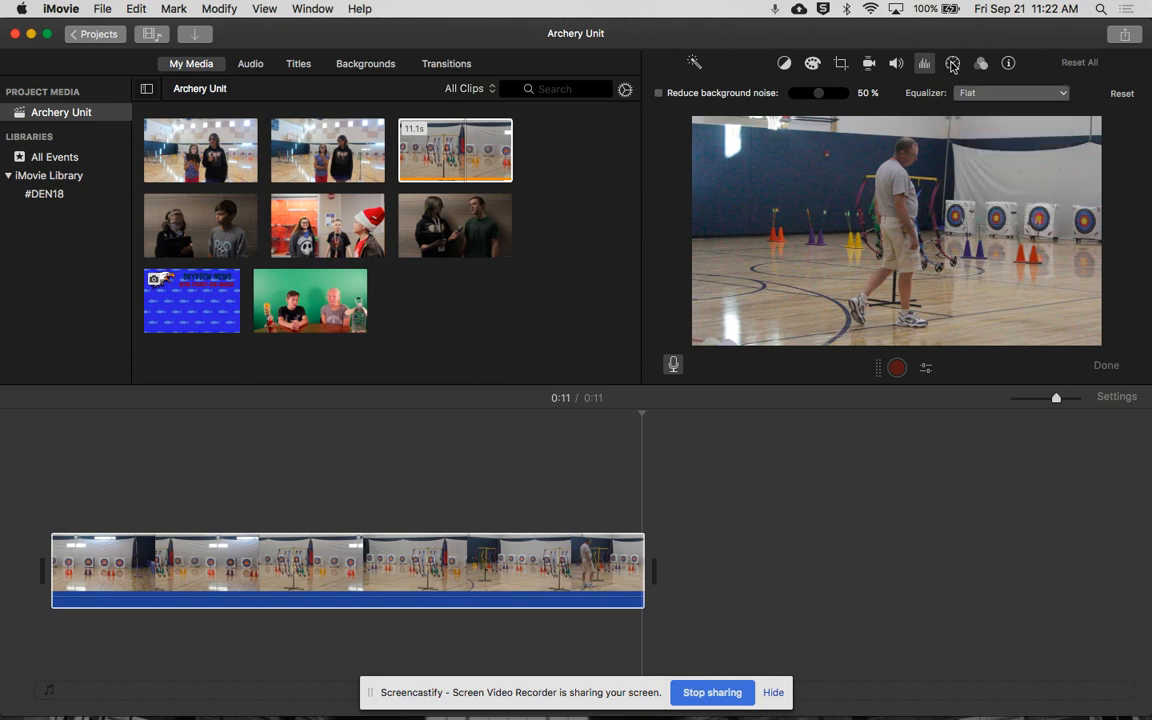
# - Examine the speed options for the archery clip and the available clip modification commands
pyautogui.click(953, 65)
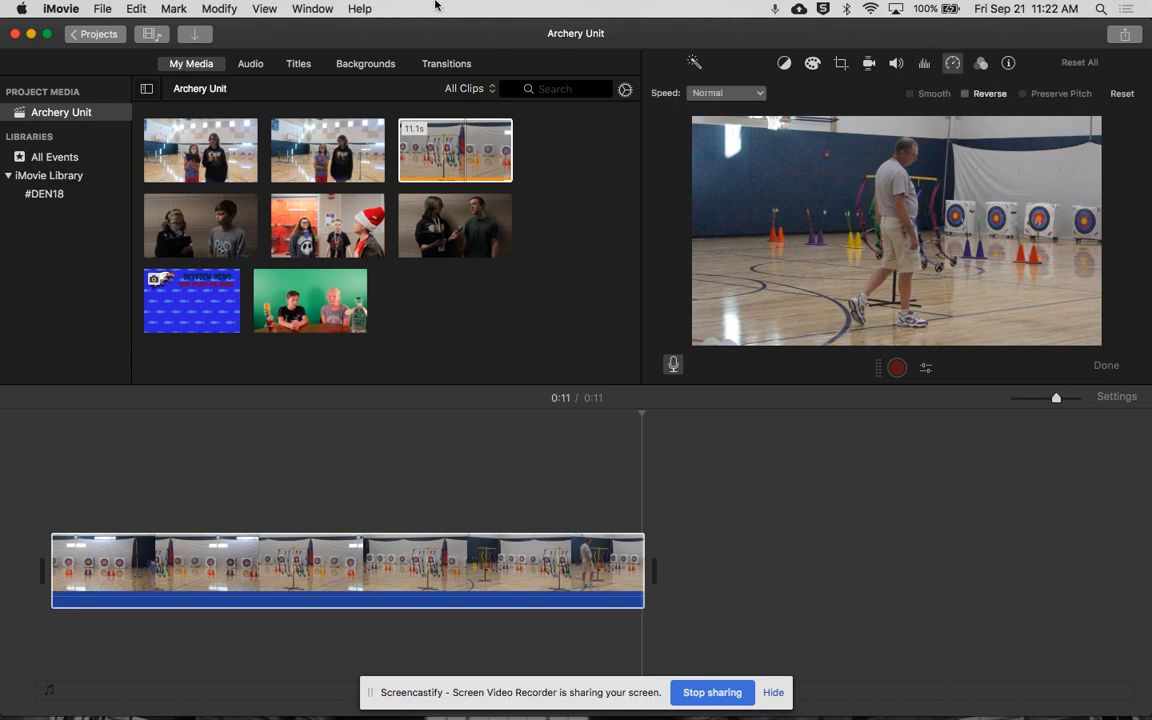
pyautogui.click(216, 9)
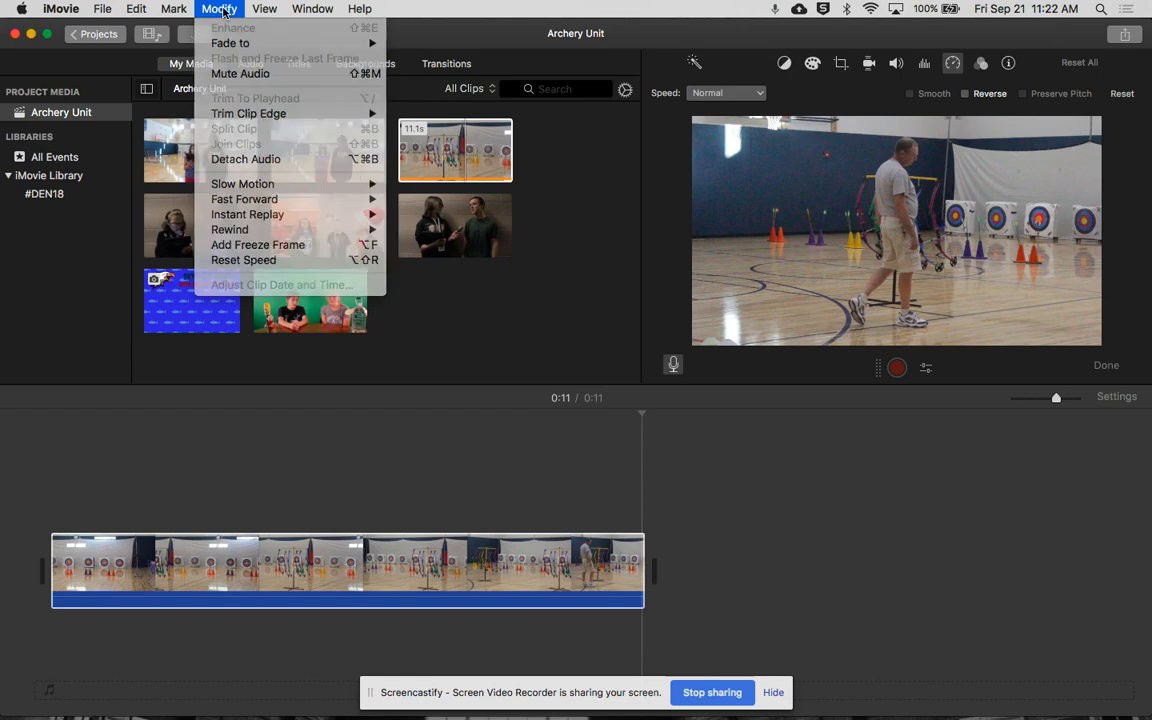
pyautogui.click(645, 74)
pyautogui.click(726, 92)
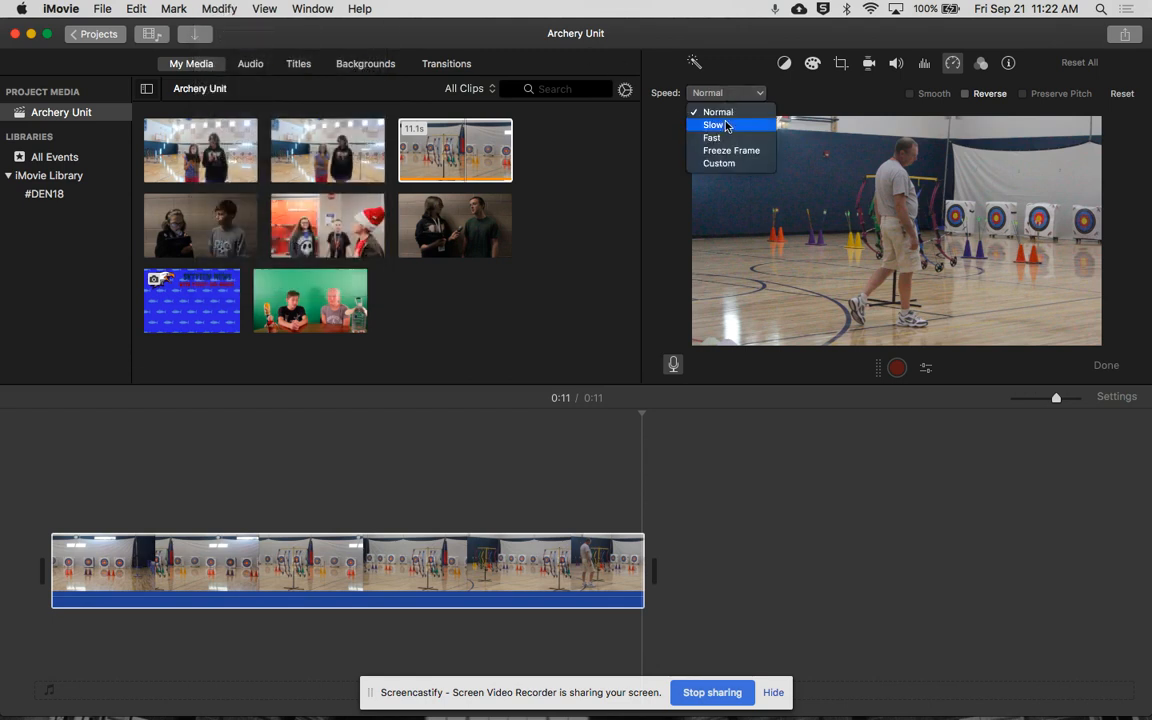
pyautogui.click(815, 102)
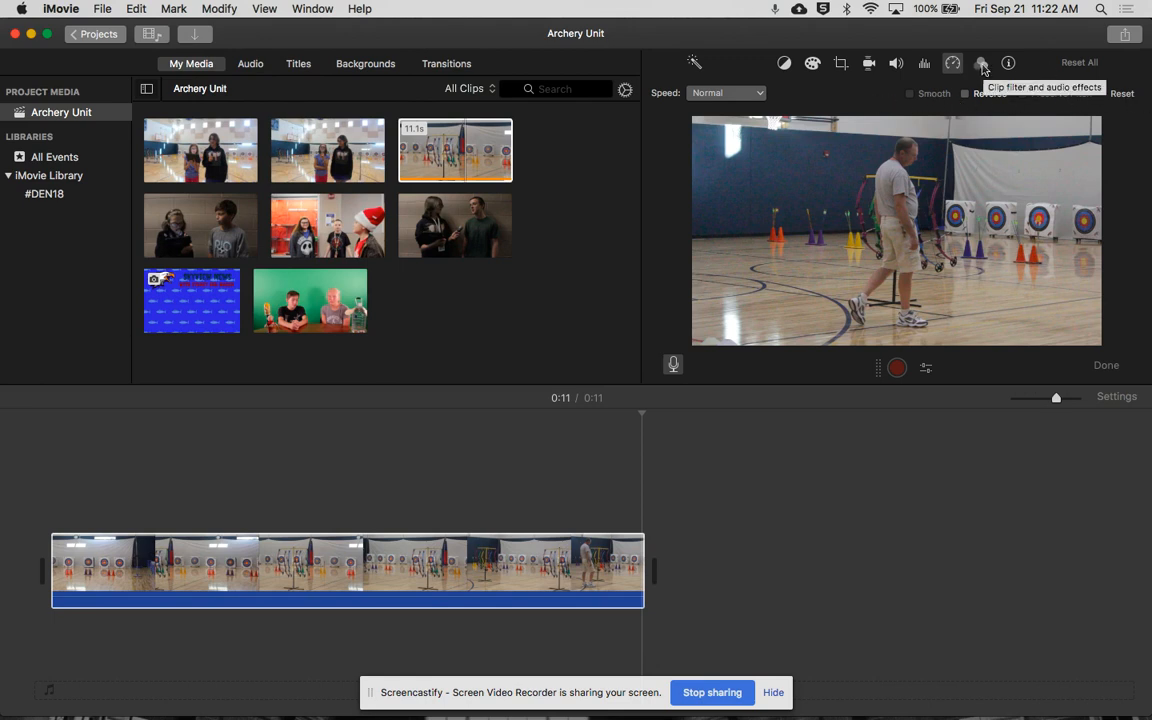
# - Browse the available clip filters and audio effects for the archery clip without applying any
pyautogui.click(981, 65)
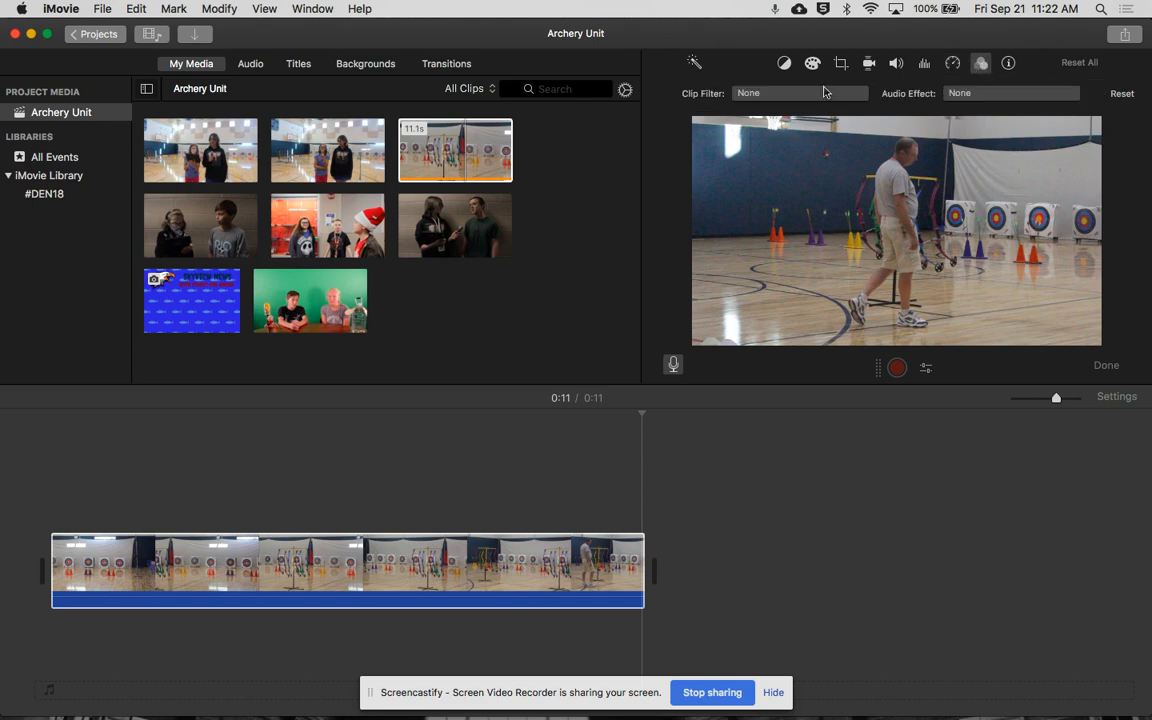
pyautogui.click(813, 93)
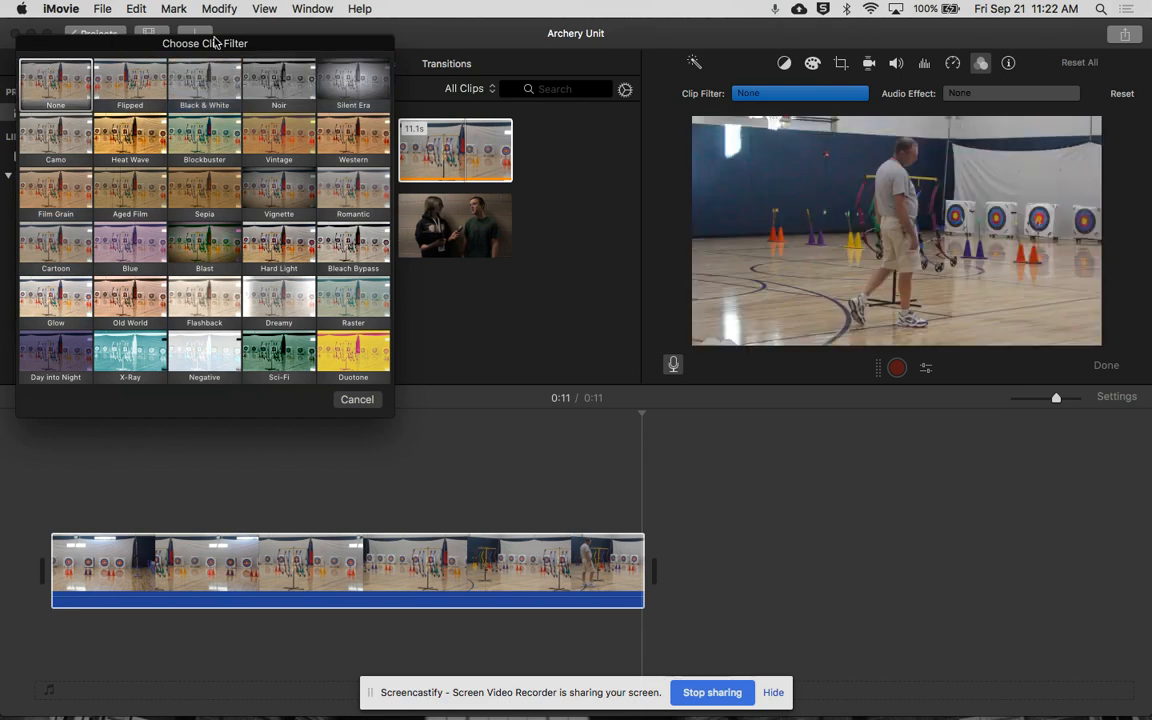
pyautogui.click(360, 399)
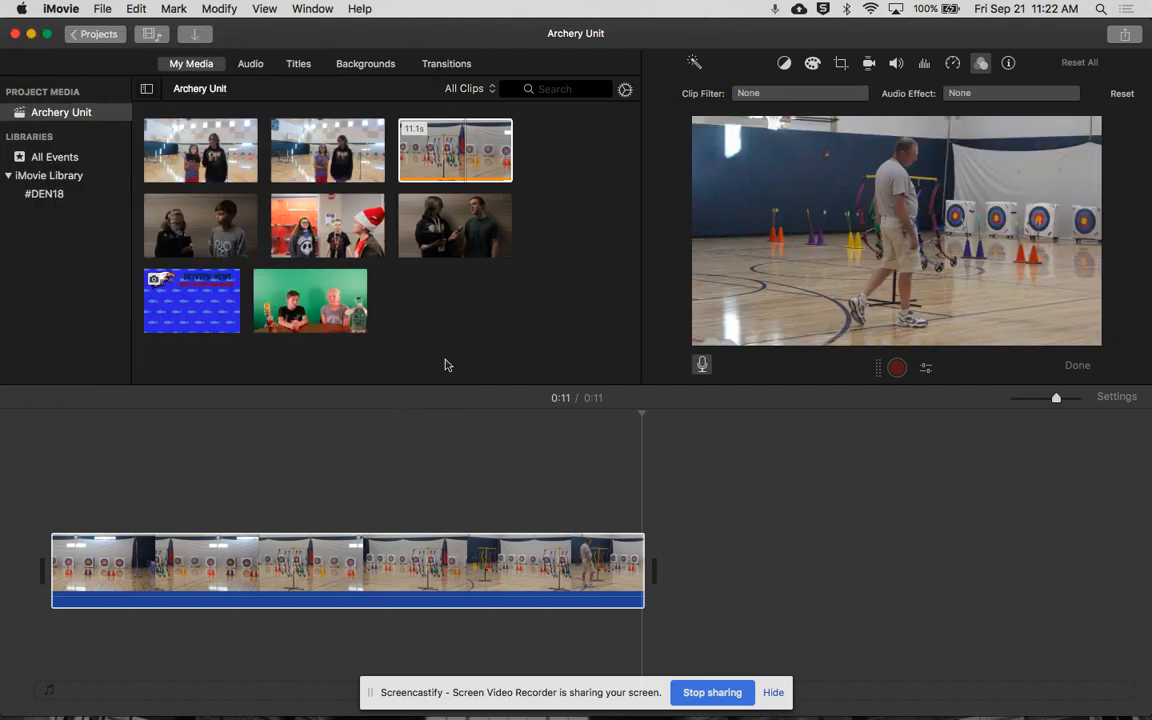
pyautogui.click(1031, 94)
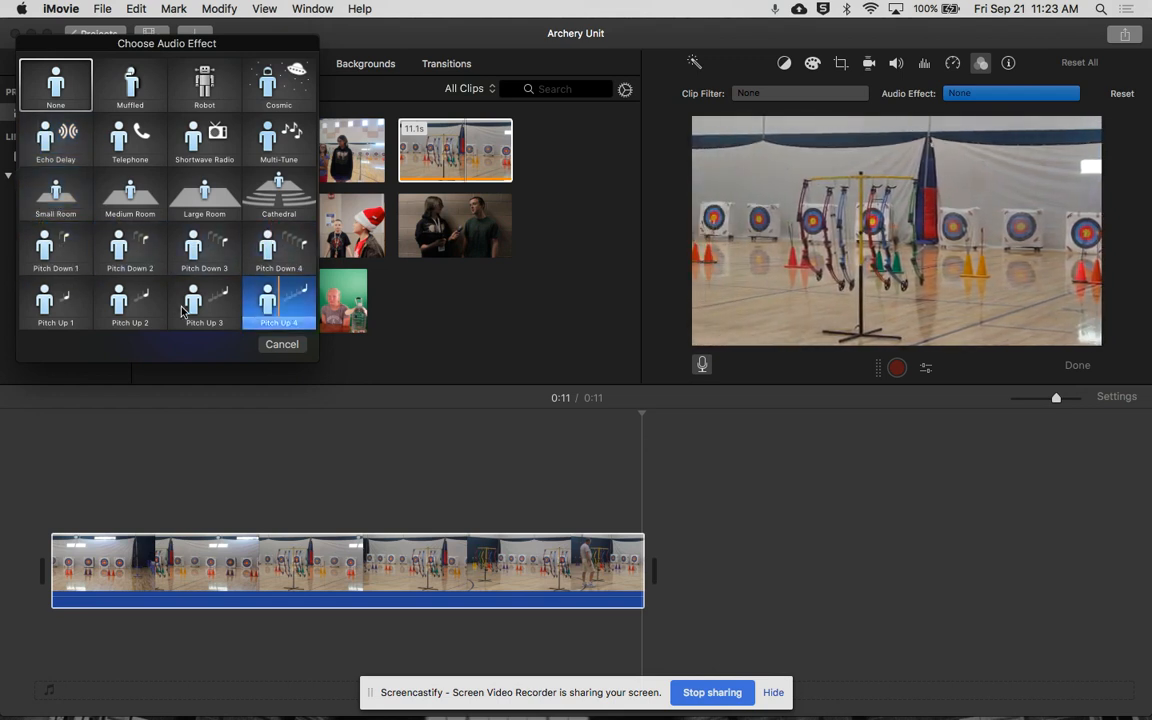
pyautogui.click(283, 345)
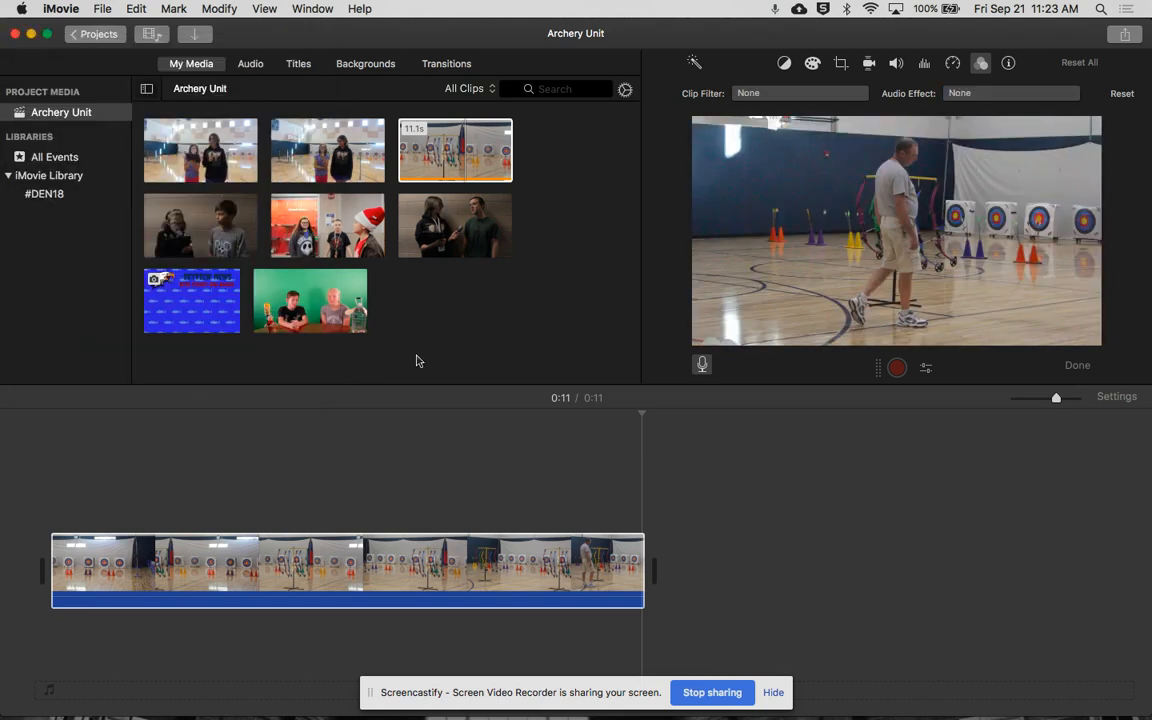
# - View the archery clip's information and its duration setting, and deselect the clip
pyautogui.click(1010, 66)
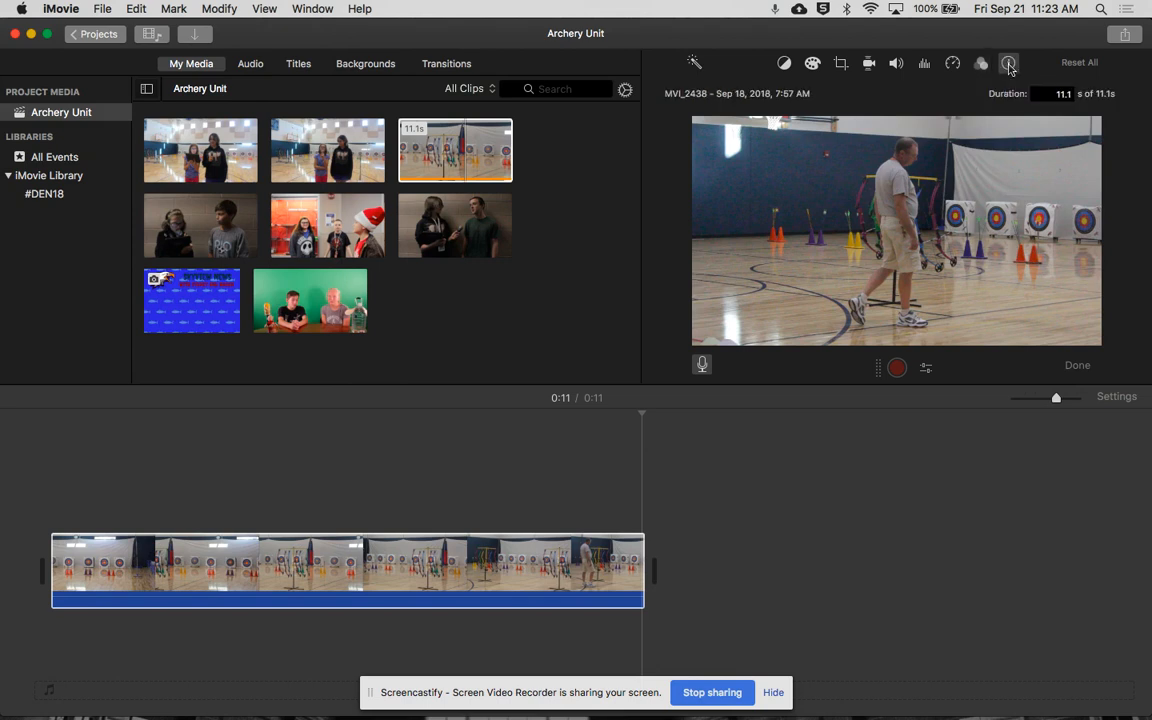
pyautogui.click(1050, 93)
pyautogui.click(848, 547)
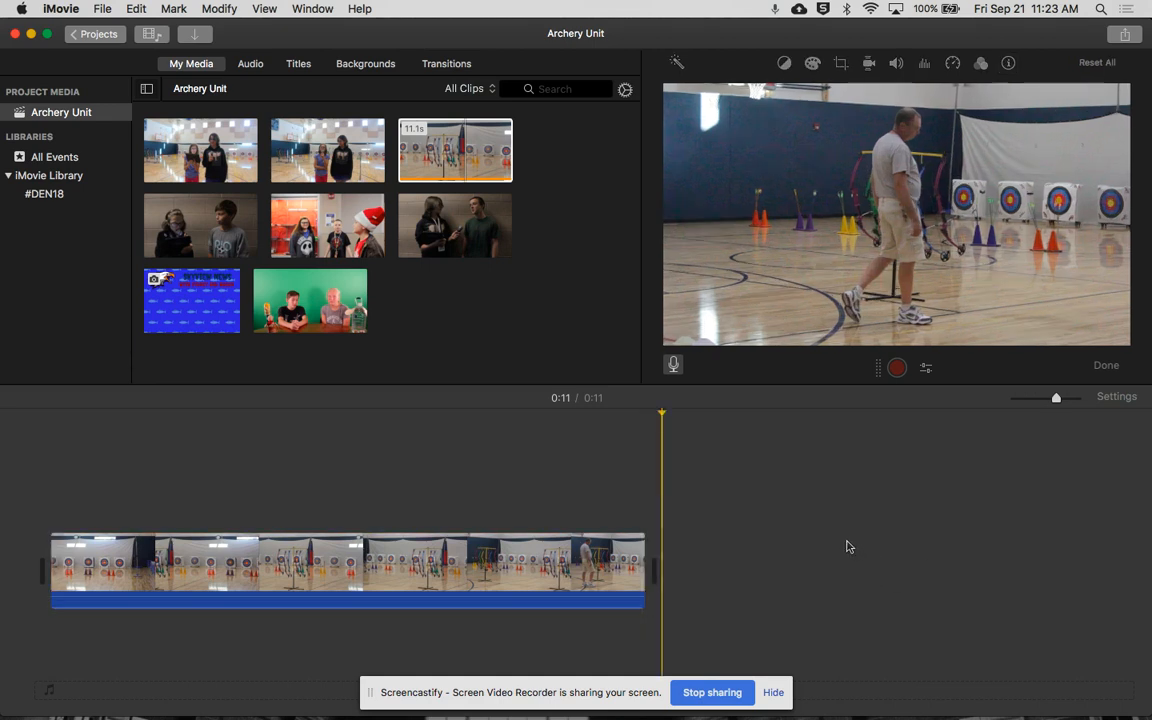
# - Add the clip with the red display case and the clip of two people by the brick wall after the archery clip
pyautogui.moveTo(303, 218); pyautogui.dragTo(706, 505)
pyautogui.moveTo(1058, 400); pyautogui.dragTo(933, 404)
pyautogui.moveTo(410, 215); pyautogui.dragTo(213, 585)
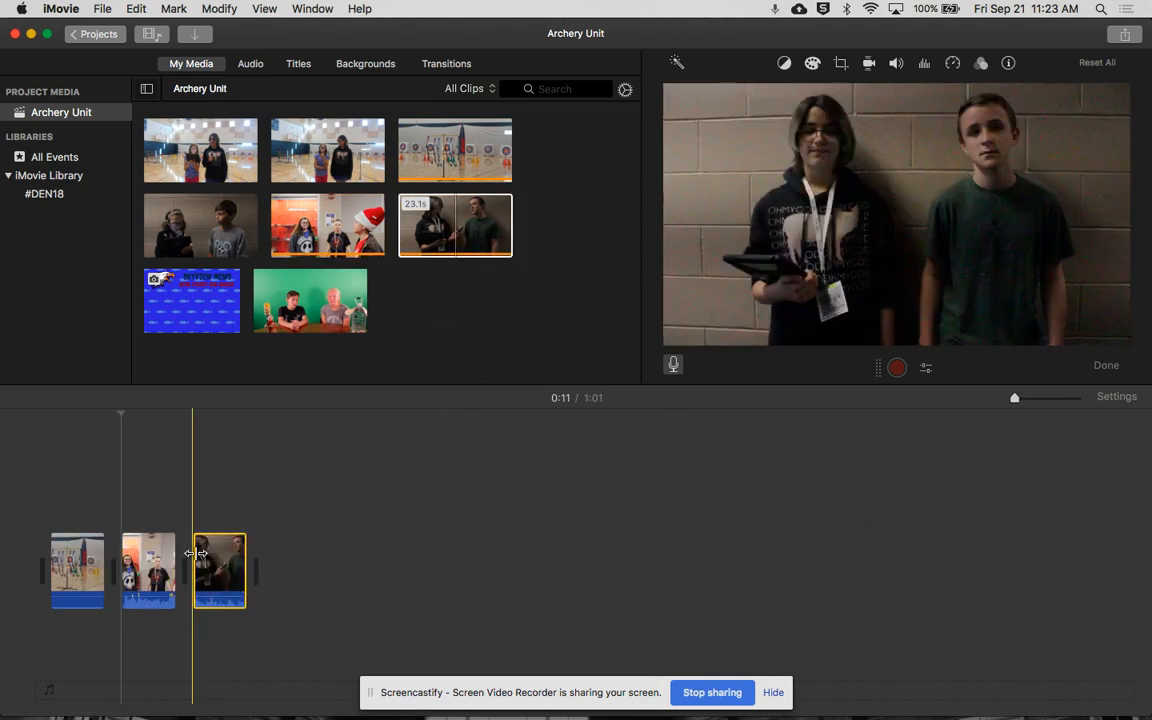
# - Set the duration of all three timeline clips to 6 seconds at once
pyautogui.press('super+a')
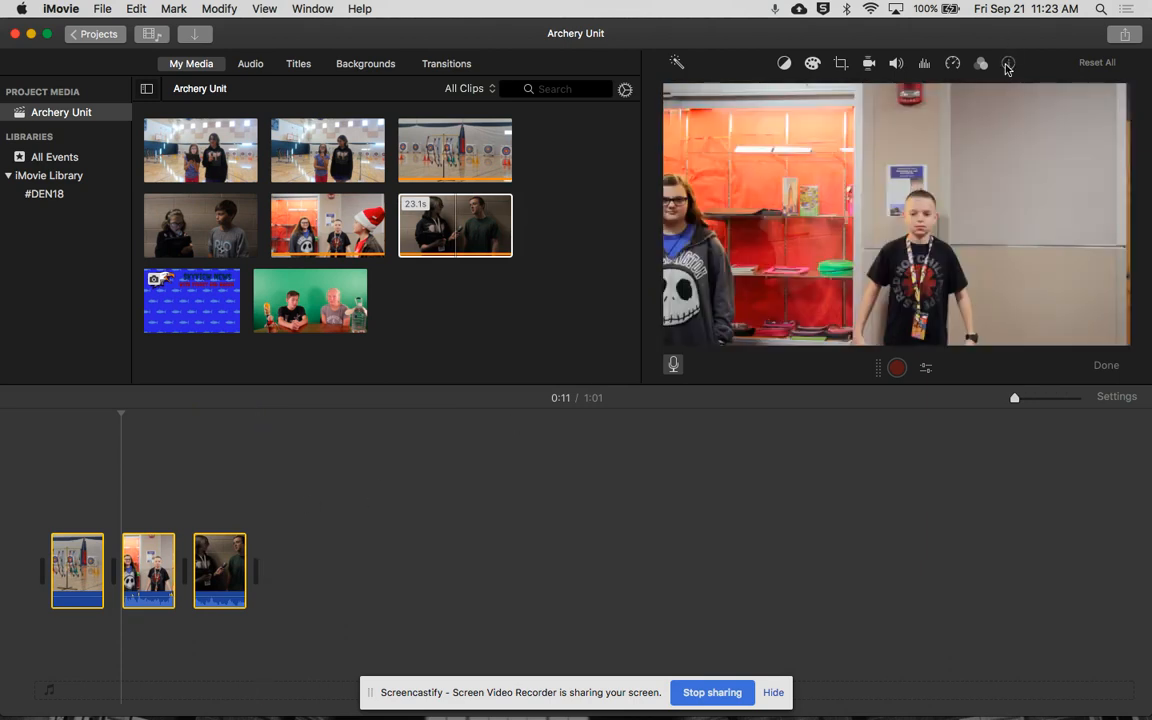
pyautogui.click(1008, 62)
pyautogui.click(1060, 94)
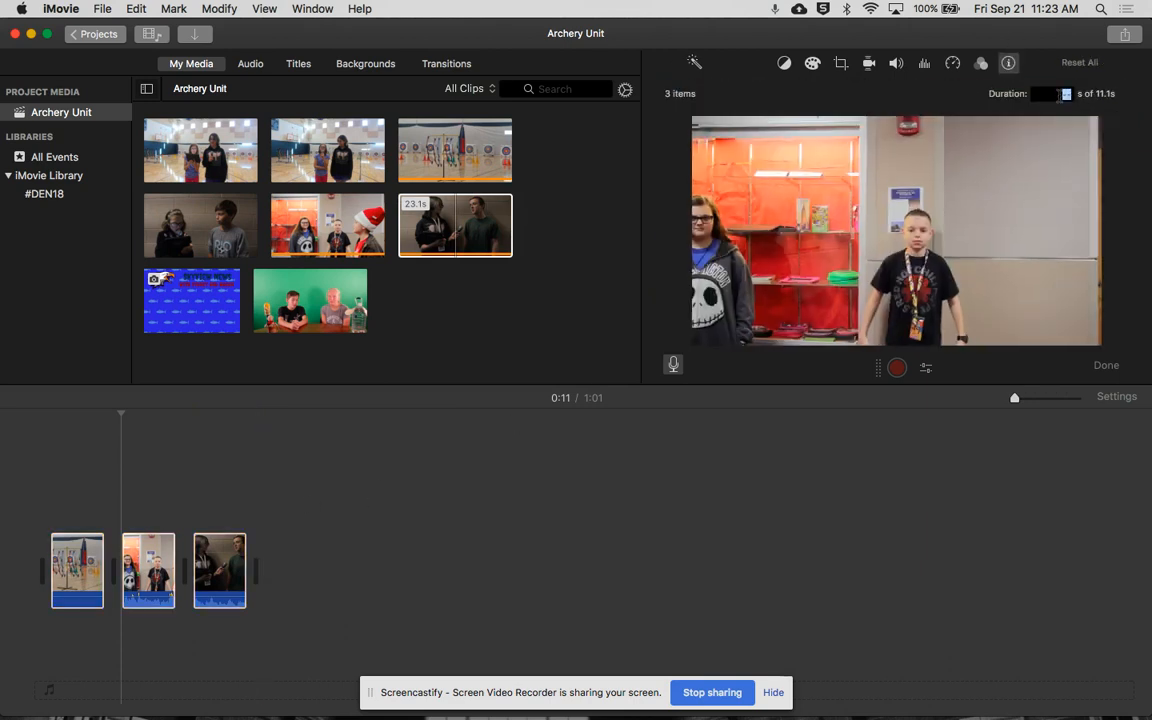
pyautogui.write('6')
pyautogui.press('Return')
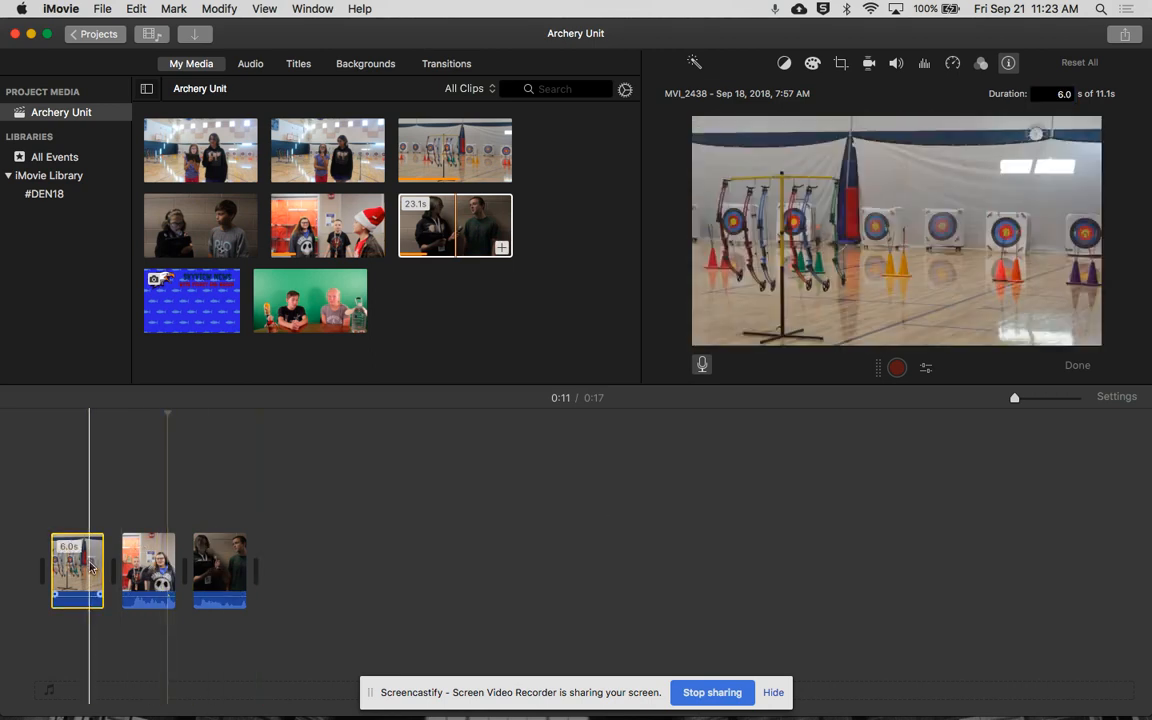
pyautogui.click(352, 553)
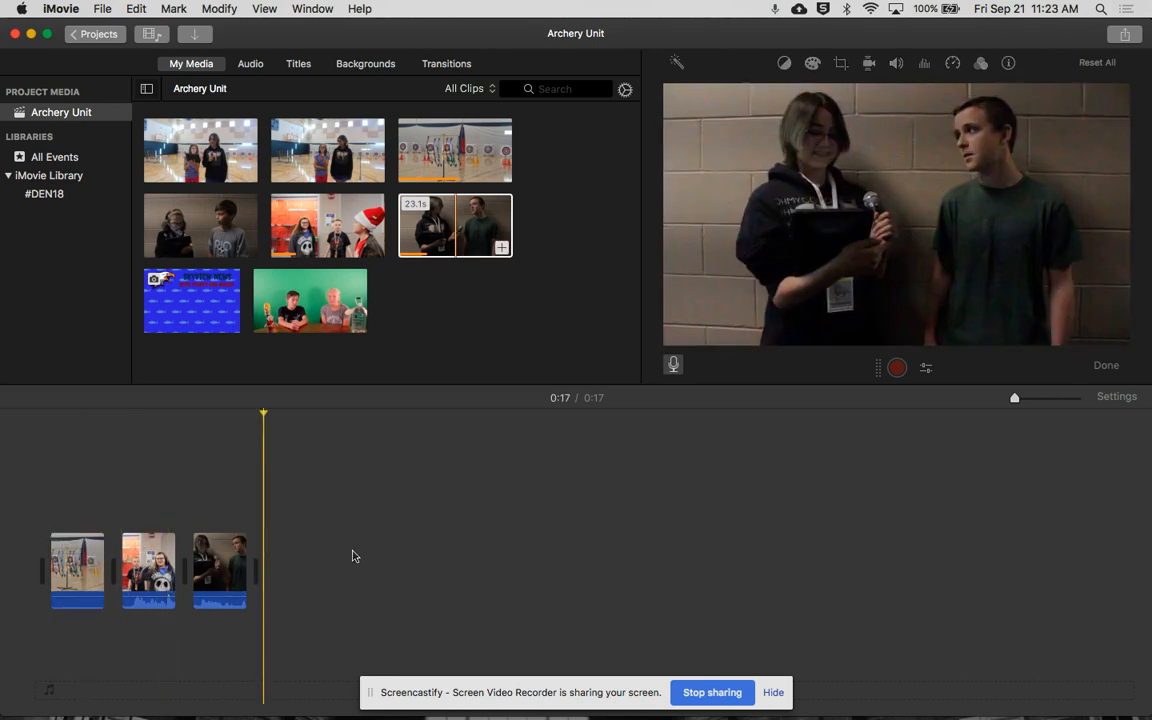